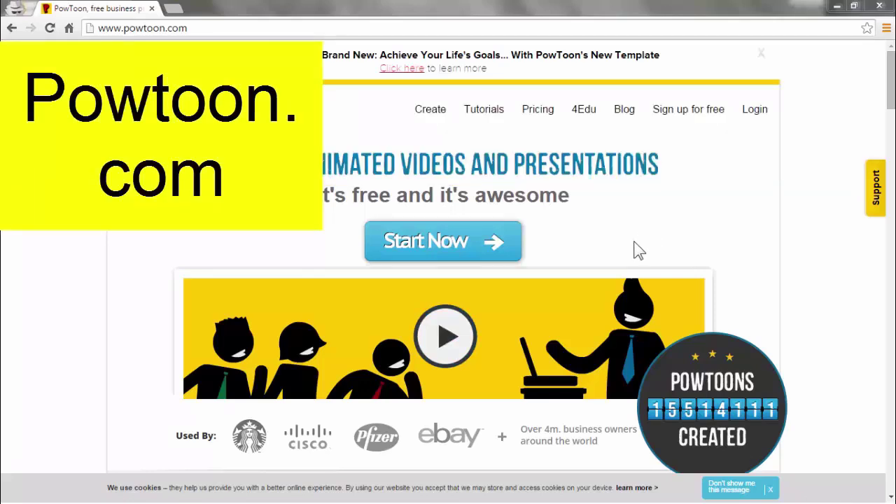
- Open the account dashboard, compare the Slides and Studio project types, and create a new Studio project
click(436, 251)
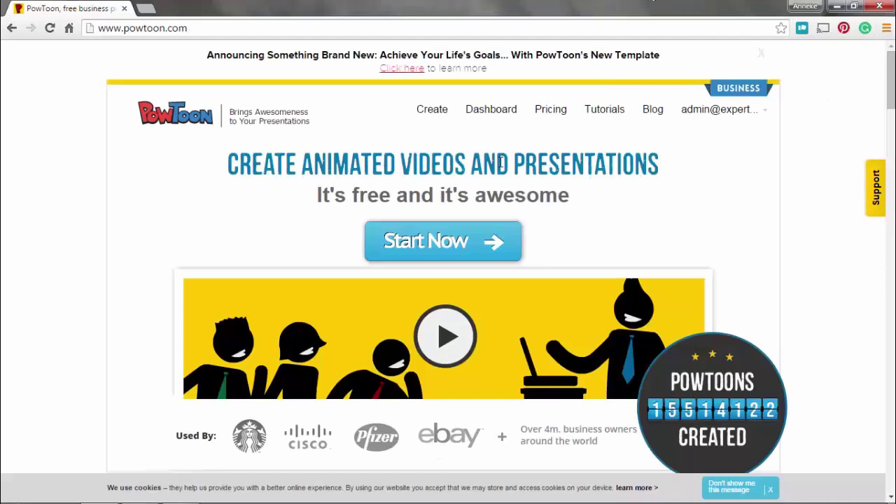
click(491, 110)
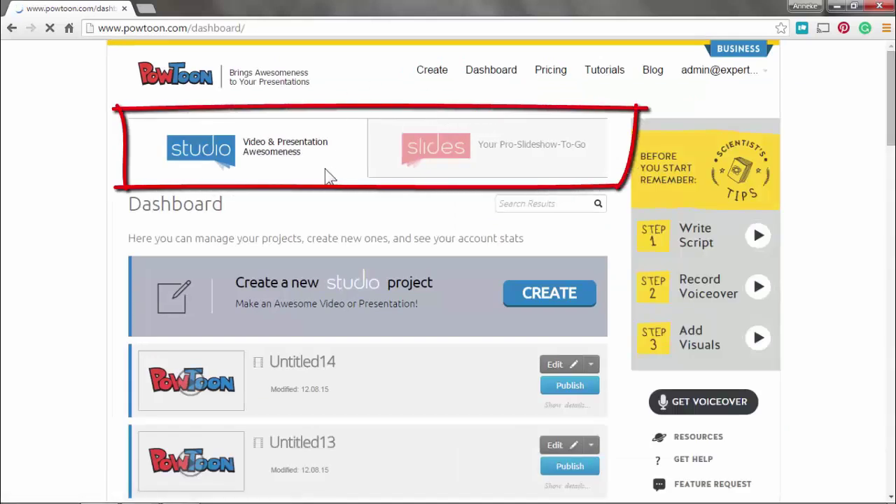
click(442, 150)
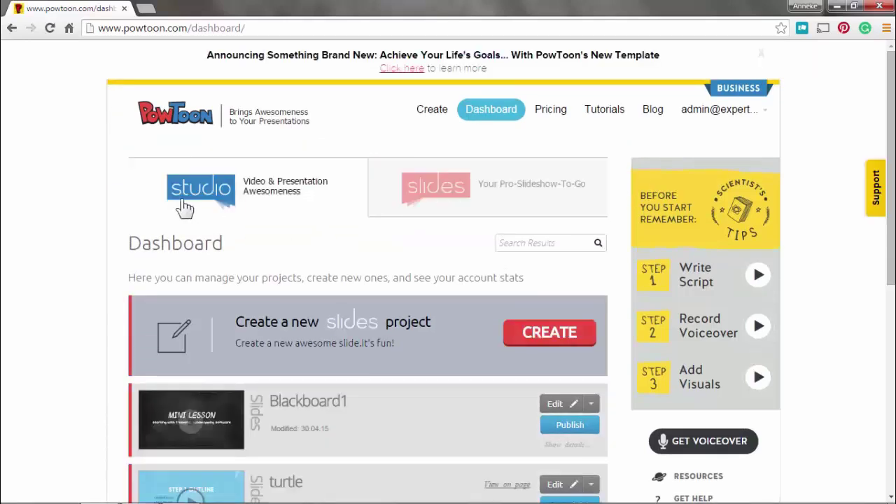
click(214, 190)
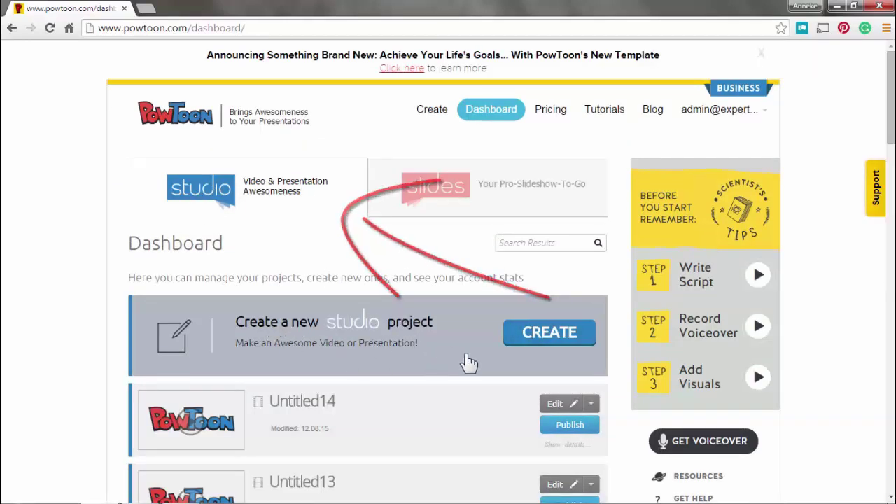
click(553, 339)
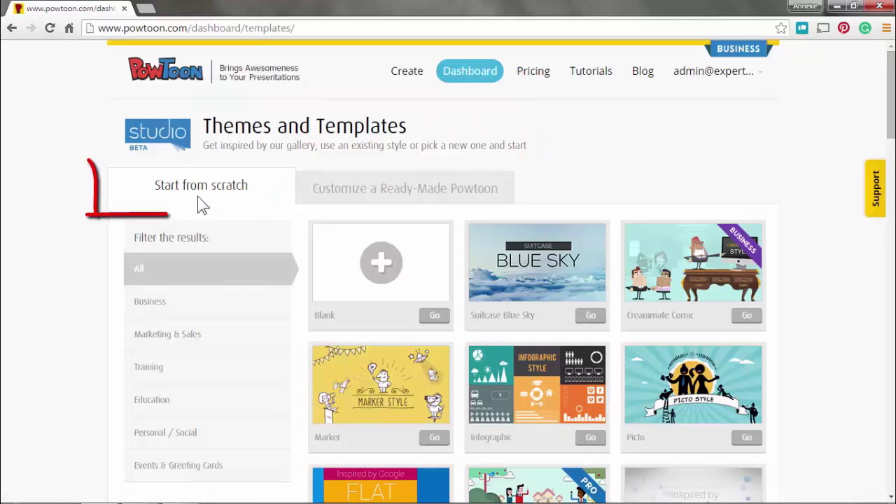
- Filter the ready-made Powtoon templates by Education and open the Teacher Intro template for editing
click(392, 189)
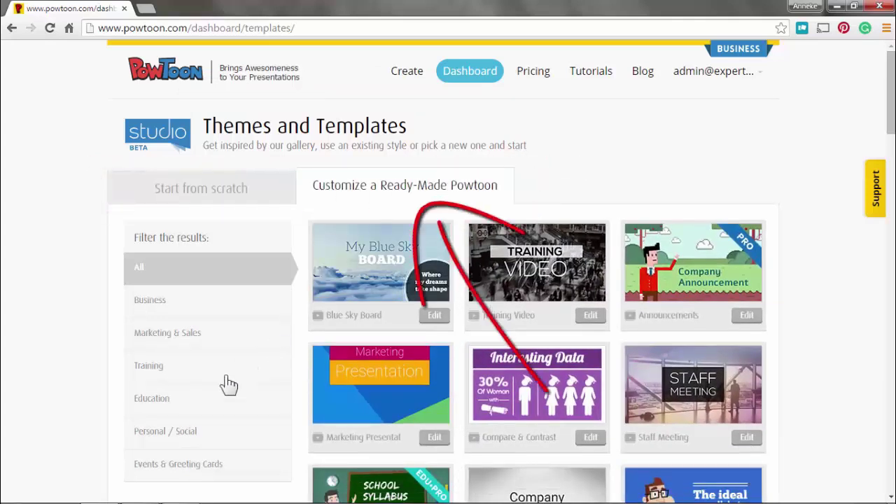
click(151, 406)
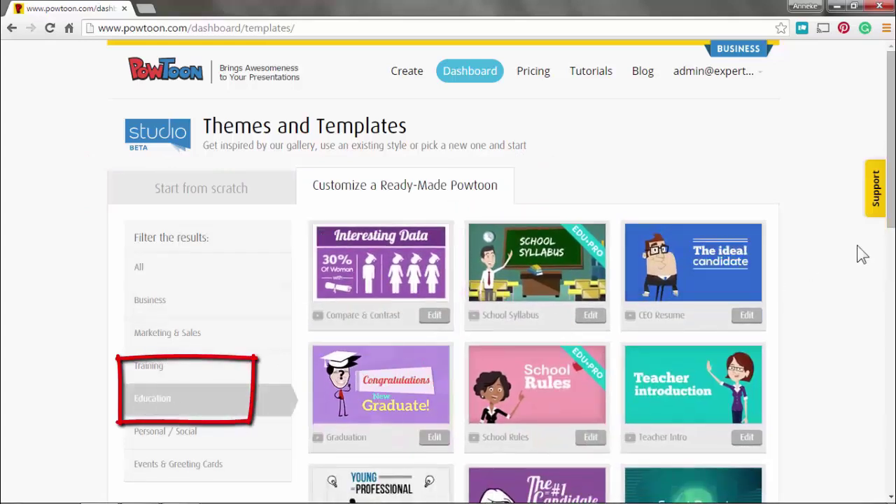
scroll(891, 221, down, 2)
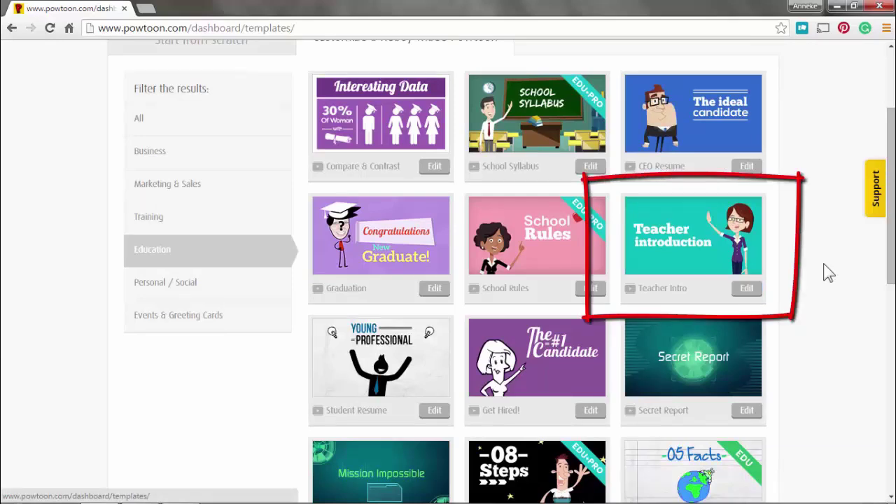
click(747, 288)
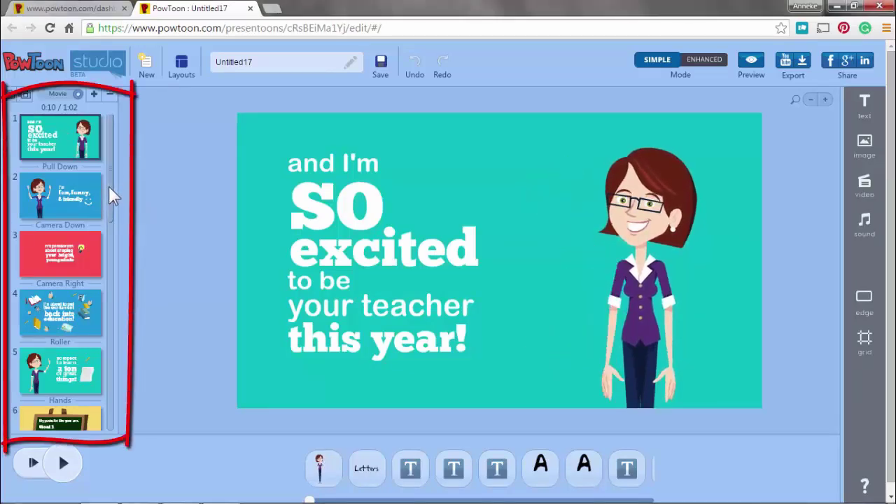
- Look over the template's slide list and play the movie through to its end
mouse_move(109, 186)
mouse_down()
mouse_move(109, 394)
mouse_move(107, 149)
mouse_up()
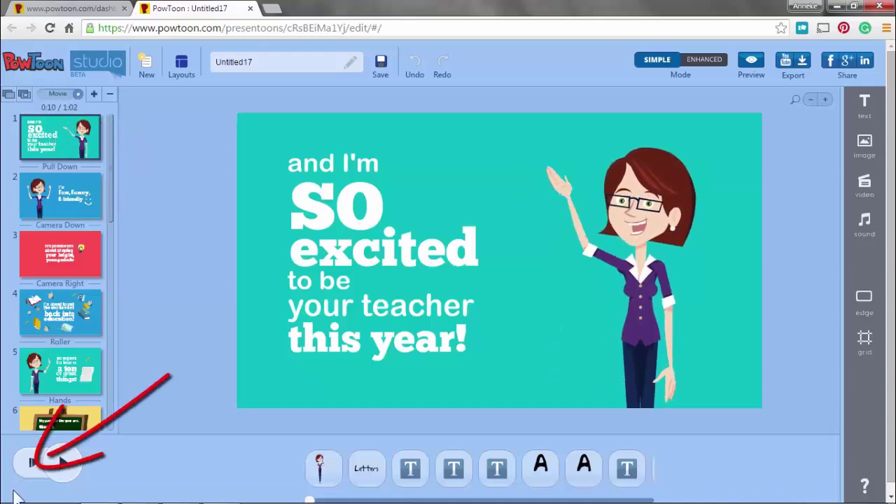
click(31, 466)
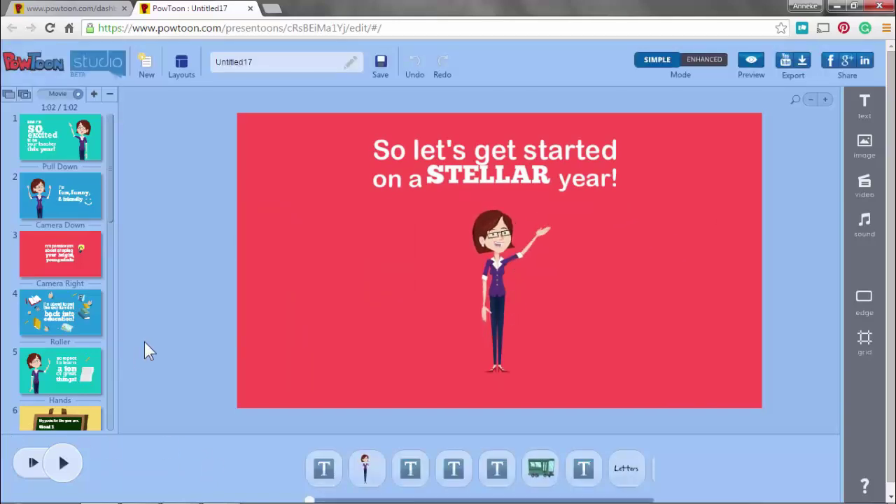
- Examine the first slide's objects one by one, from the teacher character through the text elements to the word "so"
click(68, 146)
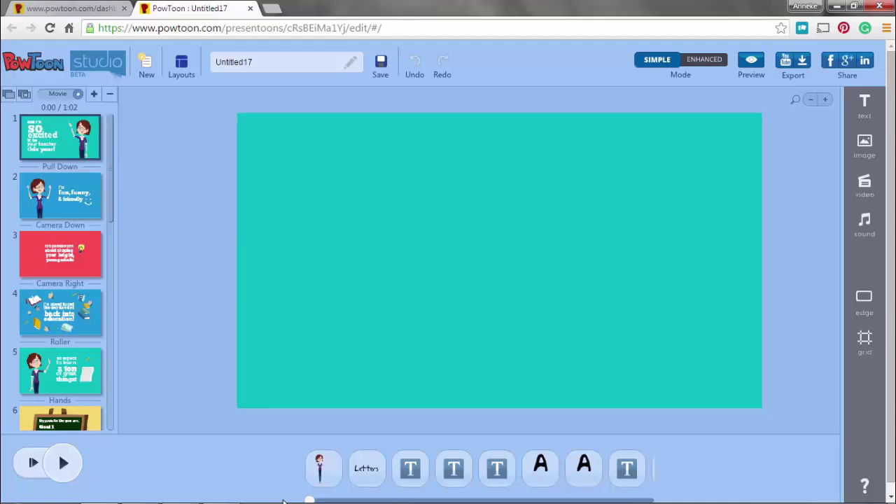
click(325, 469)
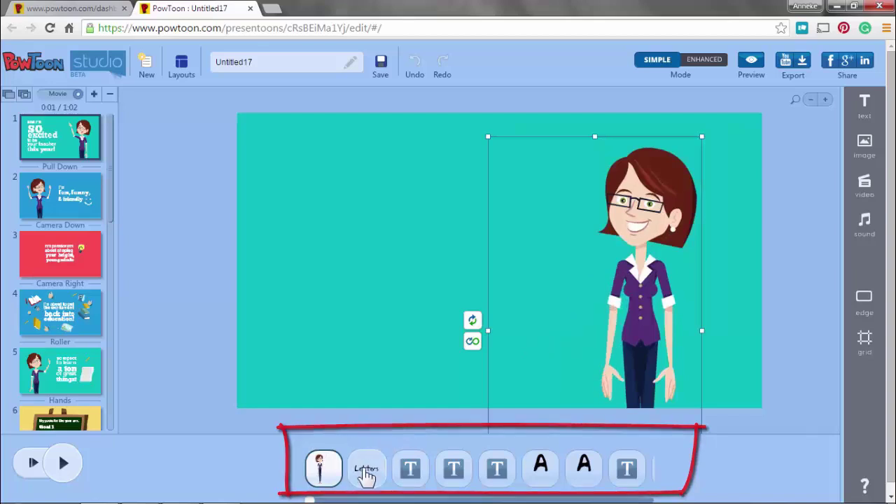
click(366, 469)
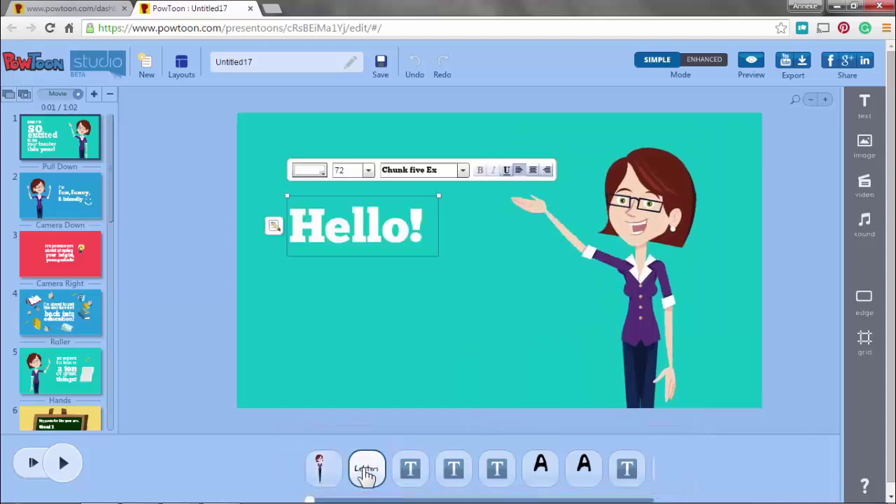
click(412, 472)
click(455, 470)
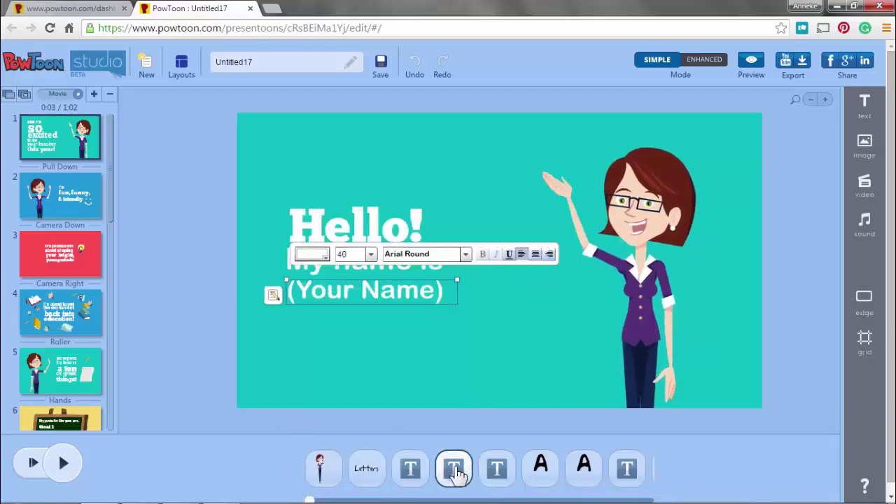
click(499, 472)
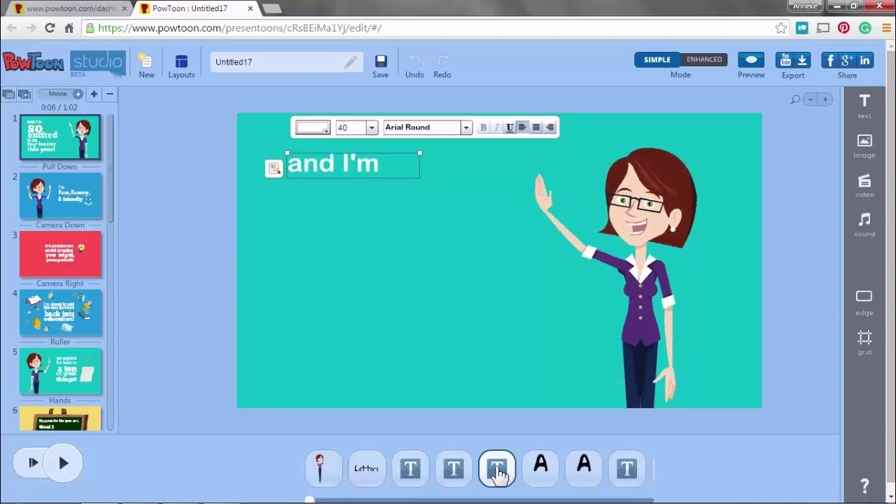
click(548, 471)
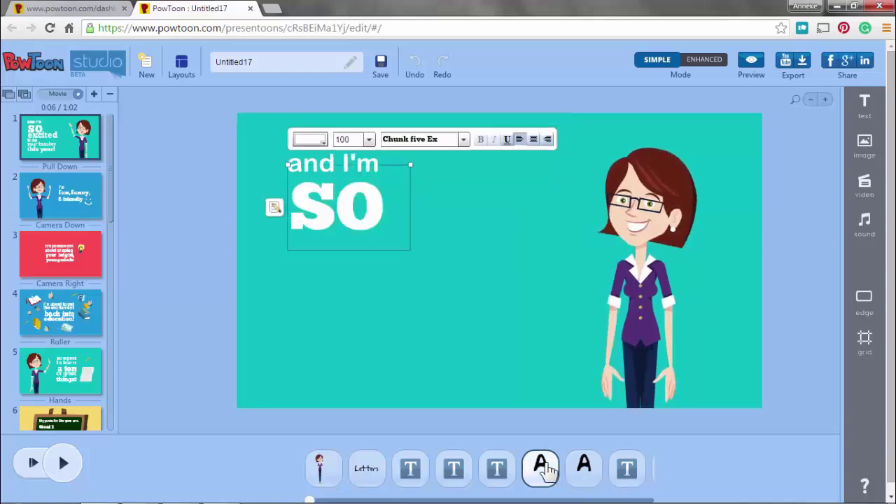
- Replace the word "excited" on the first slide with "over the moon" in the Text Effect Manager
click(583, 471)
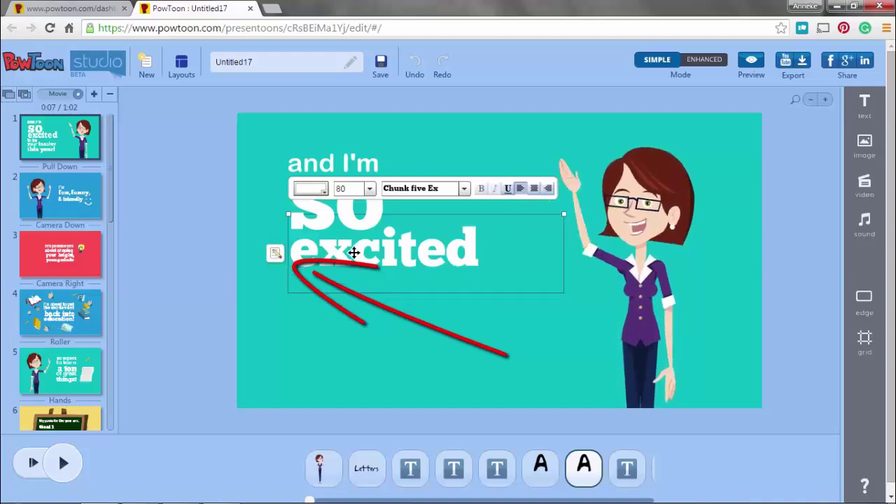
click(275, 253)
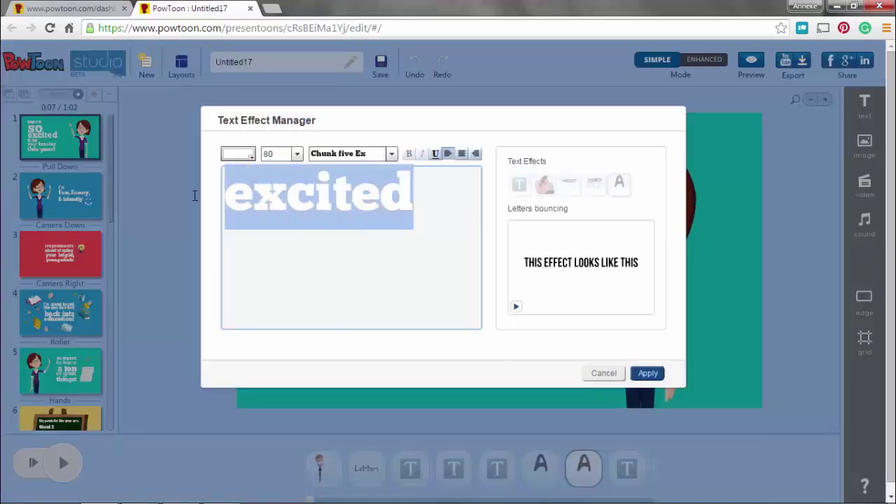
text(er the moon)
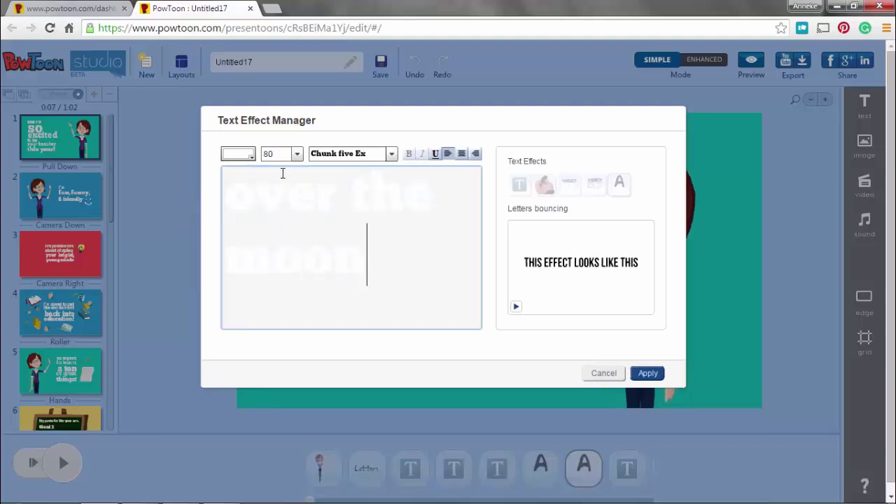
click(646, 374)
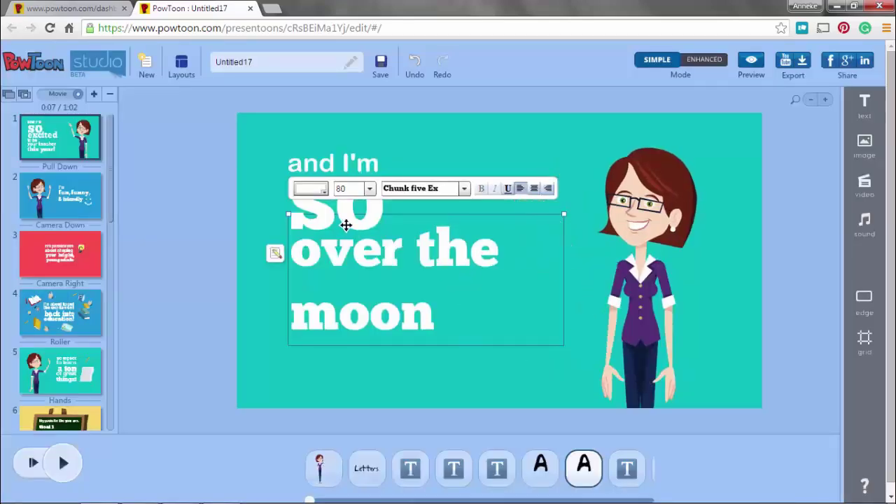
- Set the "over the moon" text to font size 66 and move it down clear of the word "so"
click(369, 188)
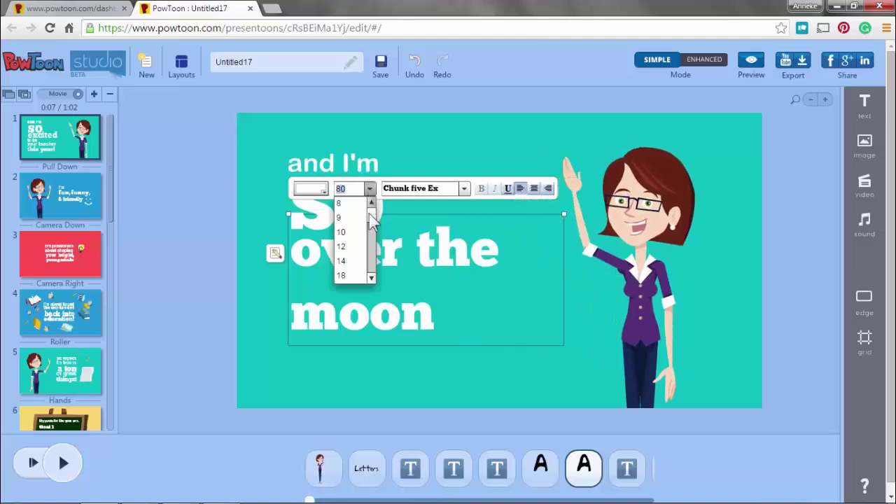
drag(372, 218, 374, 255)
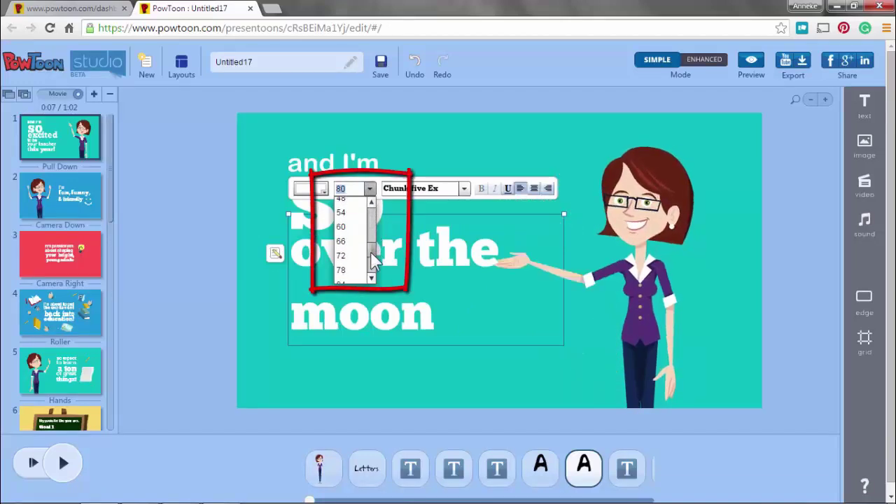
click(354, 243)
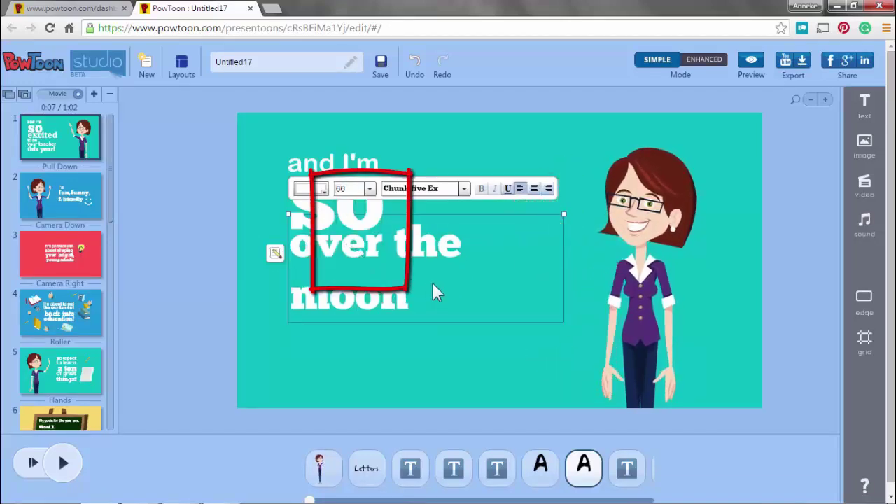
drag(472, 268, 476, 300)
click(489, 173)
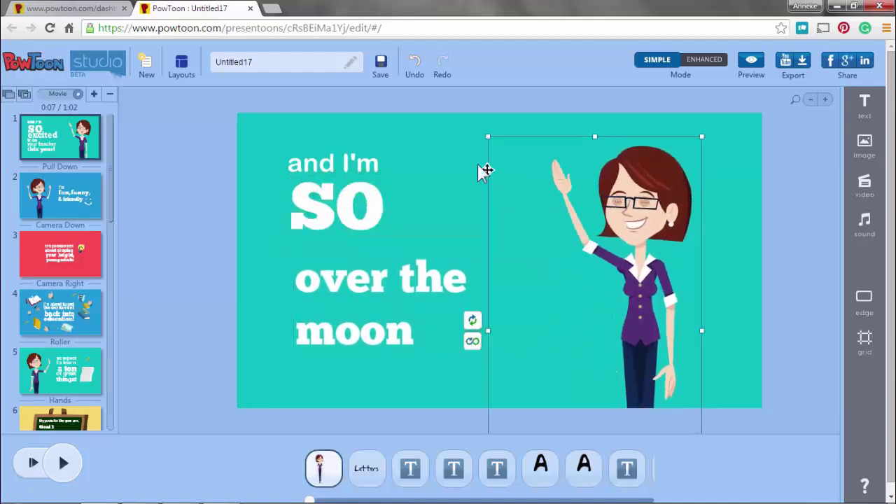
click(365, 280)
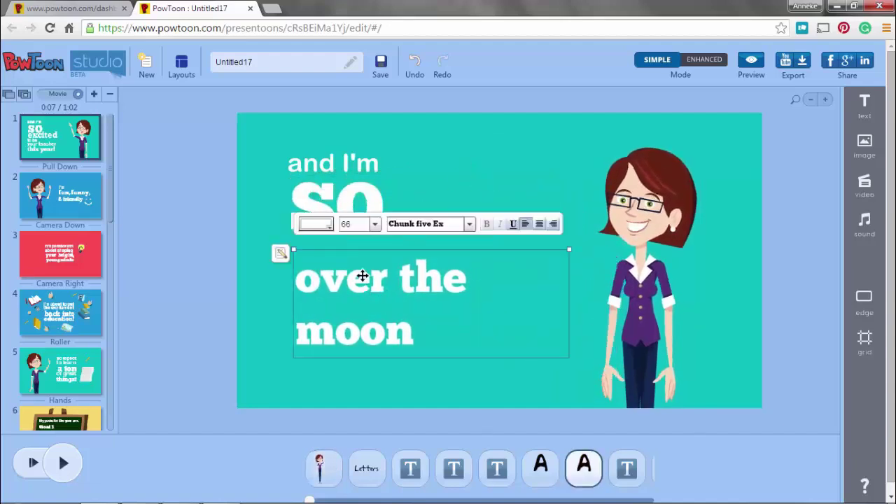
drag(363, 275, 359, 274)
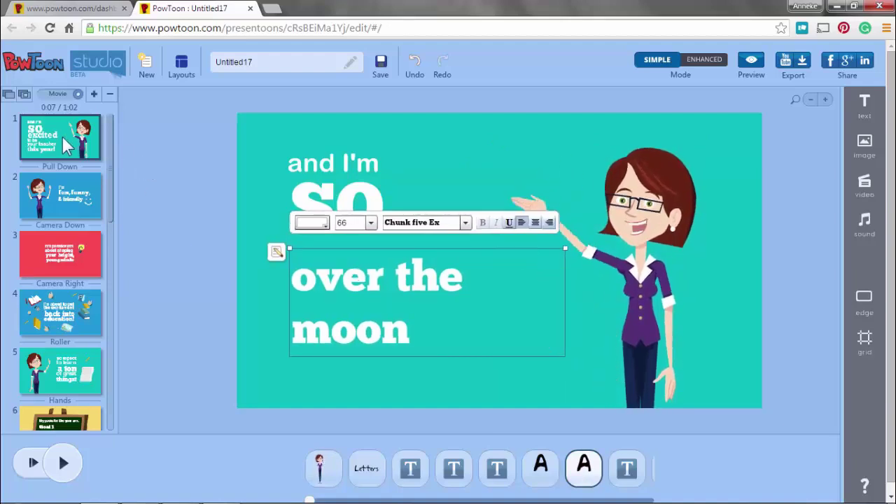
- Review slides 2 through 6 of the template in order, ending with the chalkboard slide that lists the year's goals
click(66, 200)
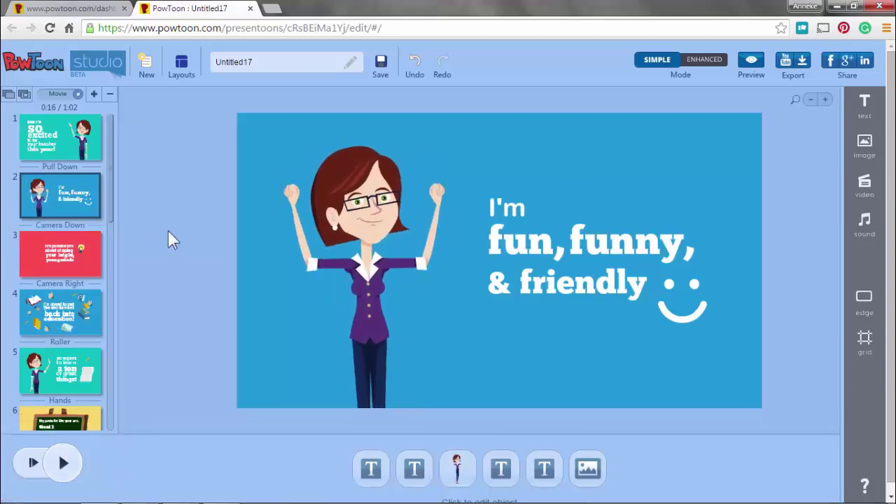
click(71, 262)
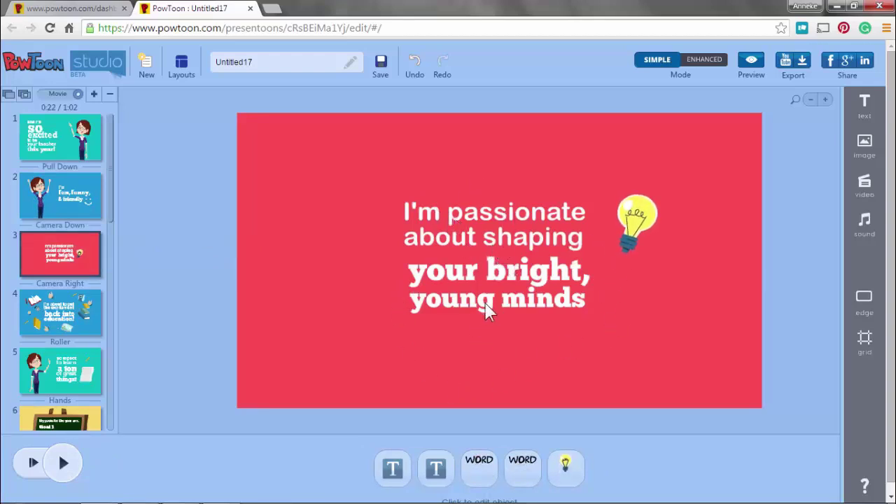
click(68, 309)
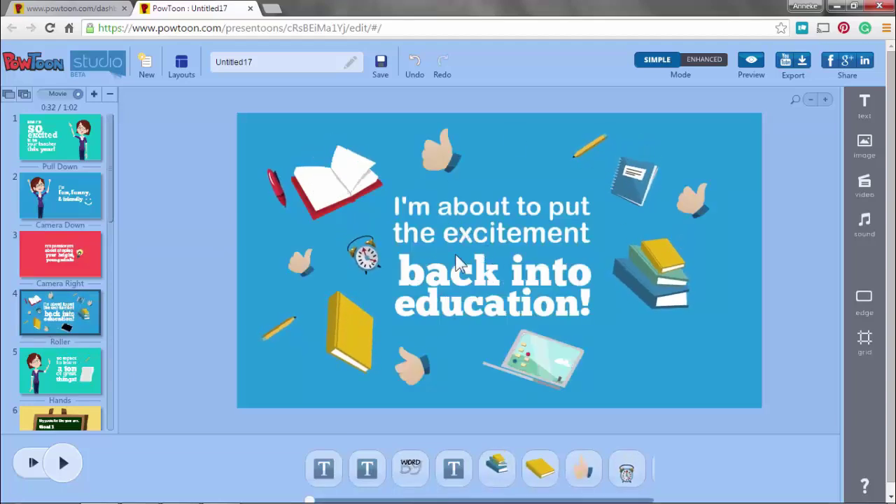
click(52, 362)
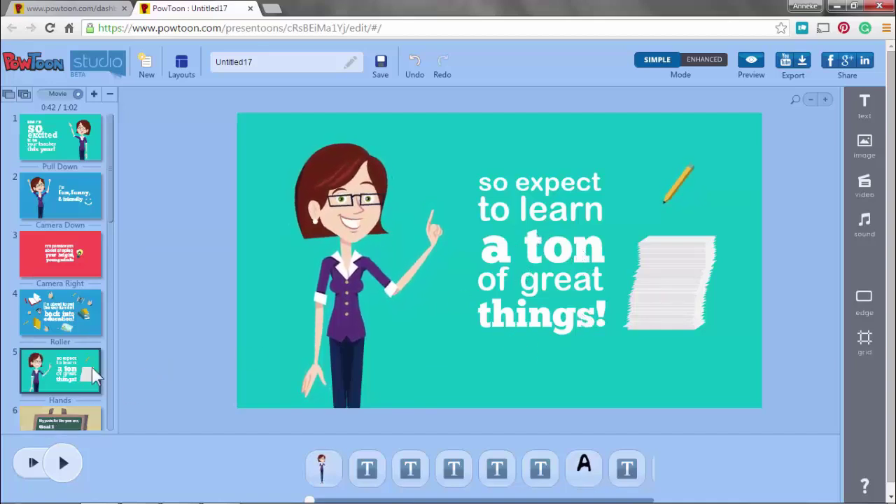
drag(110, 206, 107, 346)
click(79, 342)
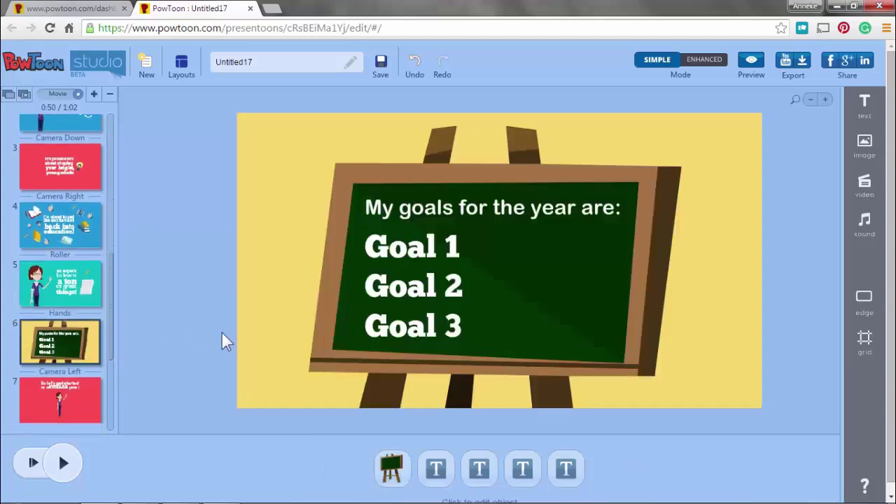